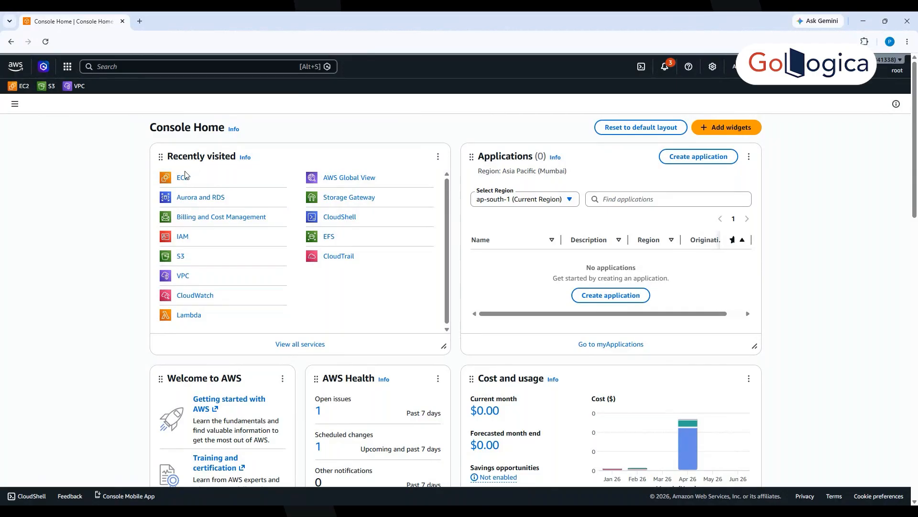
Start a new EC2 instance launch, name it "monitoring instance" and choose the Amazon Linux image.
{"action": "left_click", "coordinate": [180, 181]}
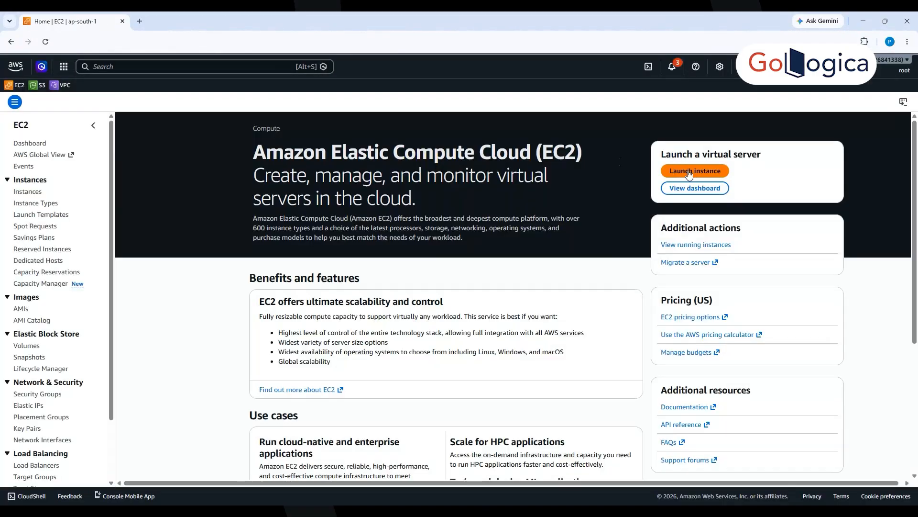
{"action": "left_click", "coordinate": [696, 171]}
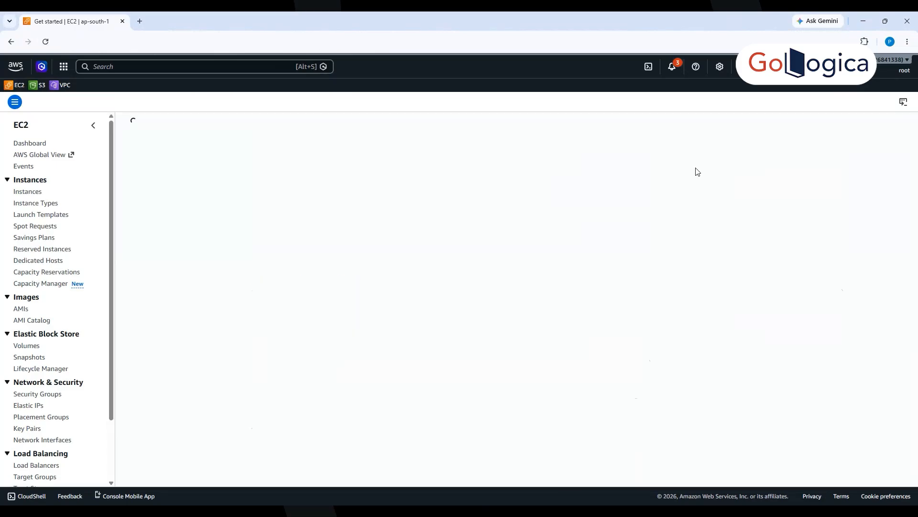
{"action": "left_click", "coordinate": [780, 258]}
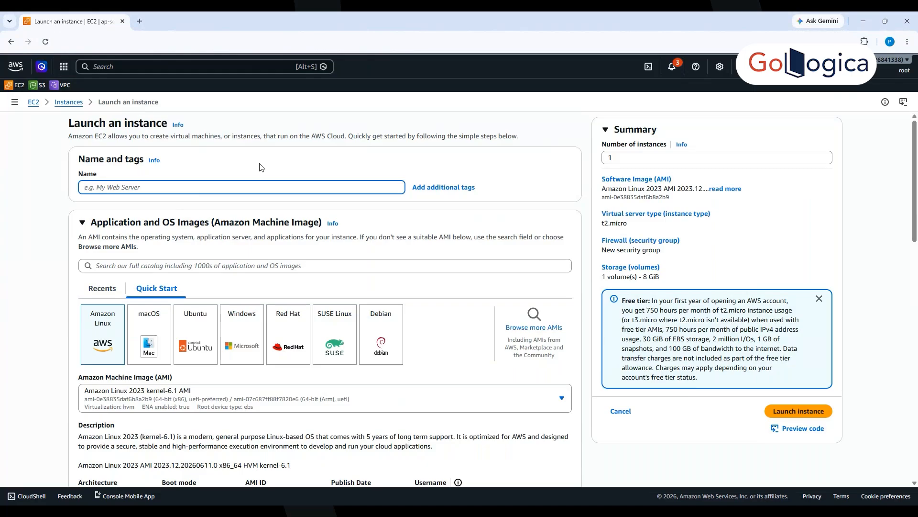
{"action": "type", "text": "monitoring instancee"}
{"action": "left_click", "coordinate": [87, 346]}
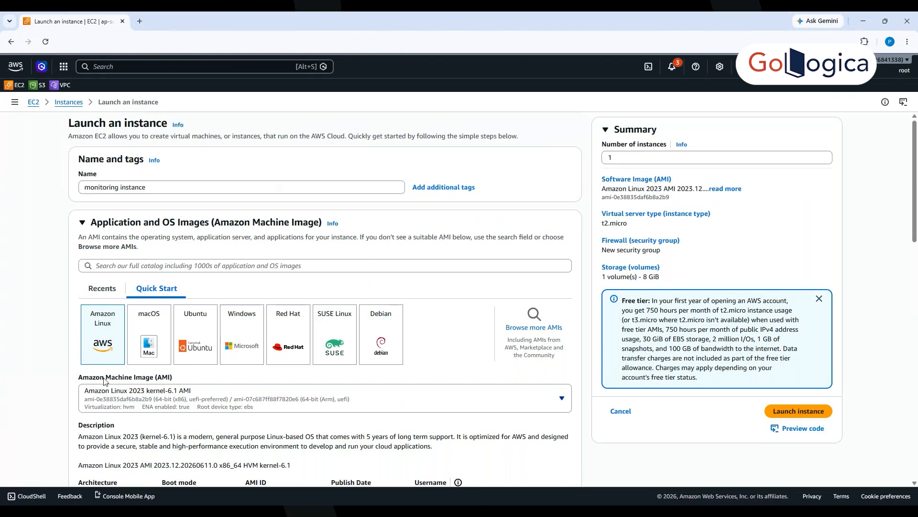
Keep the t2.micro instance type and set the key pair to "Proceed without a key pair (Not recommended)".
{"action": "scroll", "coordinate": [98, 299], "scroll_direction": "down", "scroll_amount": 5}
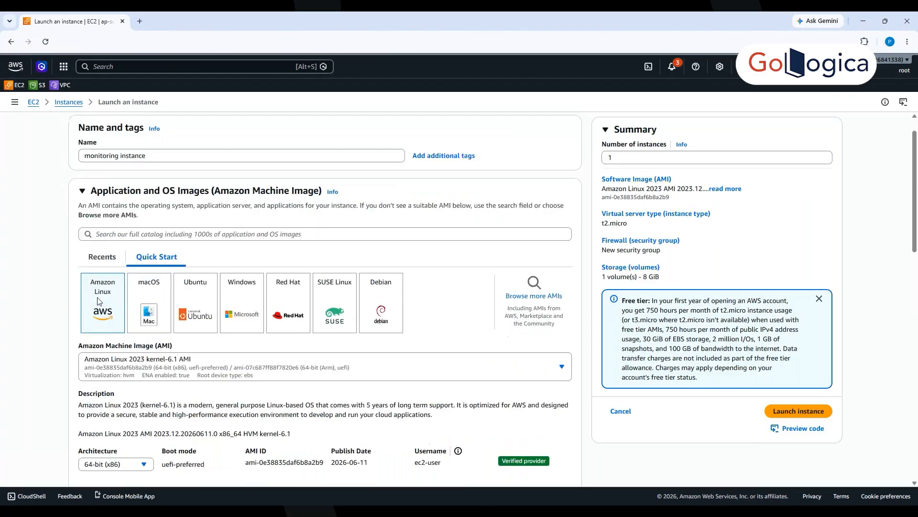
{"action": "scroll", "coordinate": [111, 229], "scroll_direction": "down", "scroll_amount": 1}
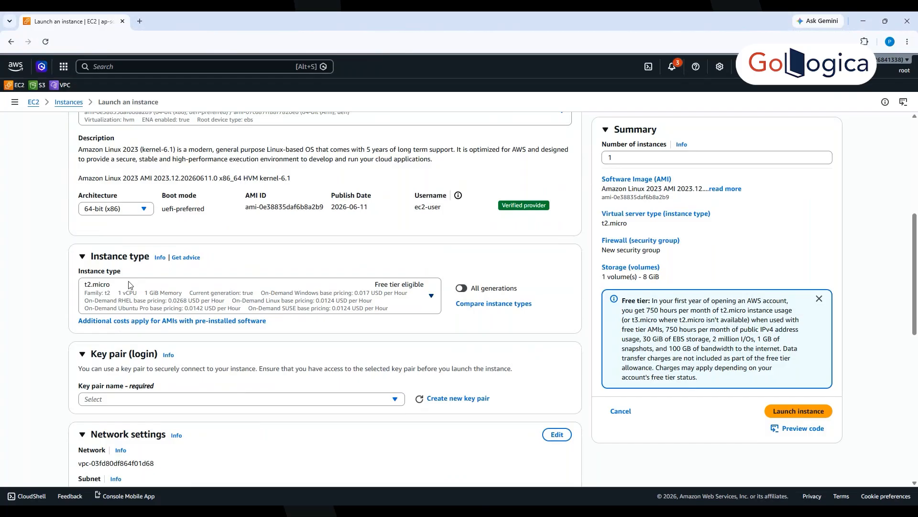
{"action": "scroll", "coordinate": [125, 286], "scroll_direction": "down", "scroll_amount": 2}
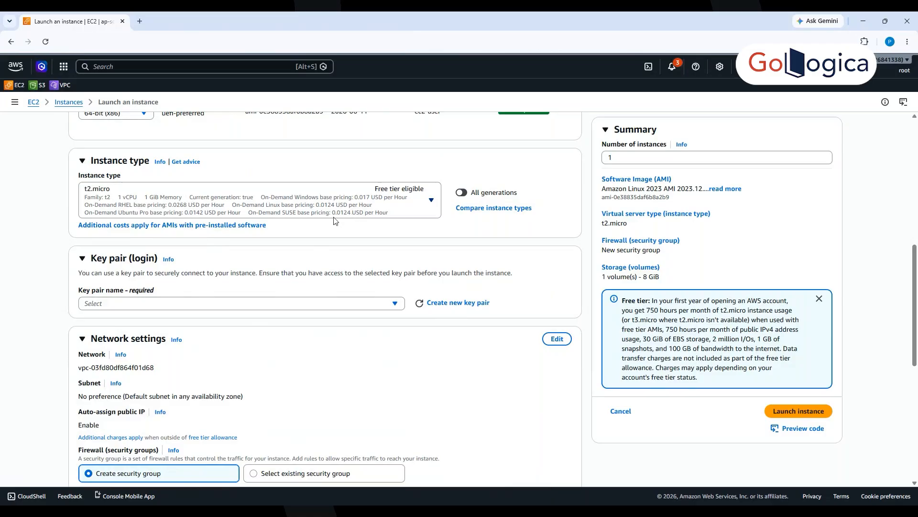
{"action": "left_click", "coordinate": [132, 305]}
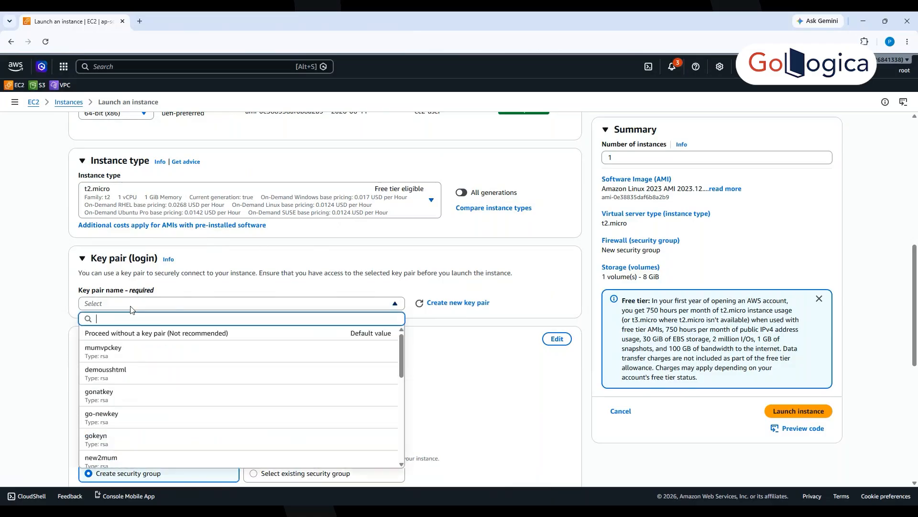
{"action": "left_click", "coordinate": [108, 334]}
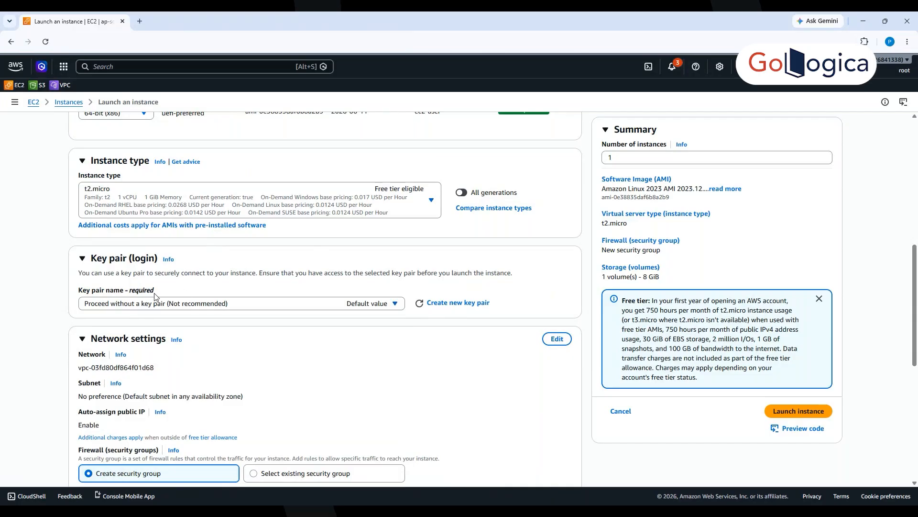
Review the default network and storage settings and launch the instance.
{"action": "scroll", "coordinate": [53, 348], "scroll_direction": "down", "scroll_amount": 1}
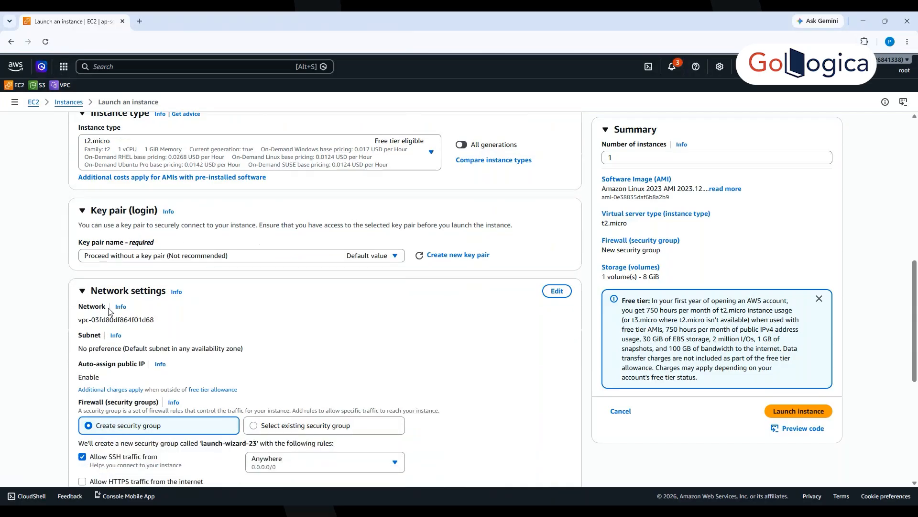
{"action": "scroll", "coordinate": [156, 303], "scroll_direction": "down", "scroll_amount": 2}
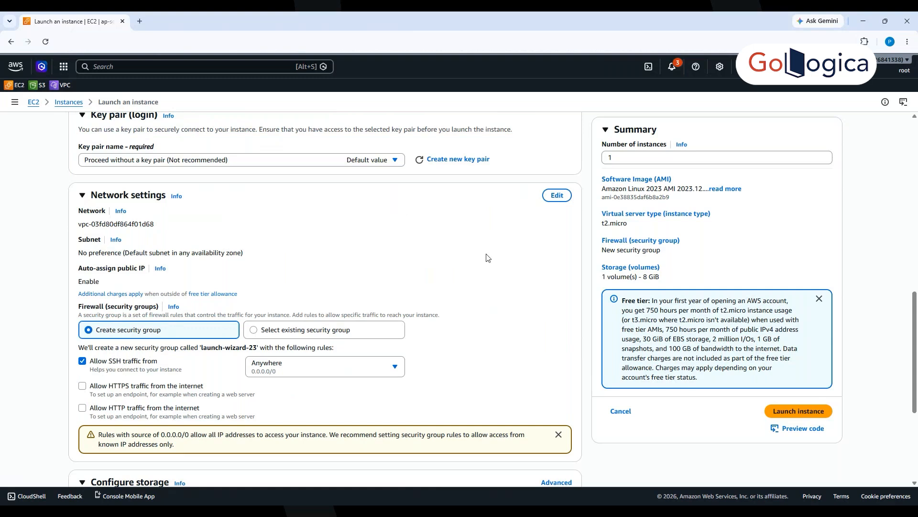
{"action": "scroll", "coordinate": [487, 257], "scroll_direction": "down", "scroll_amount": 1}
{"action": "scroll", "coordinate": [488, 257], "scroll_direction": "down", "scroll_amount": 3}
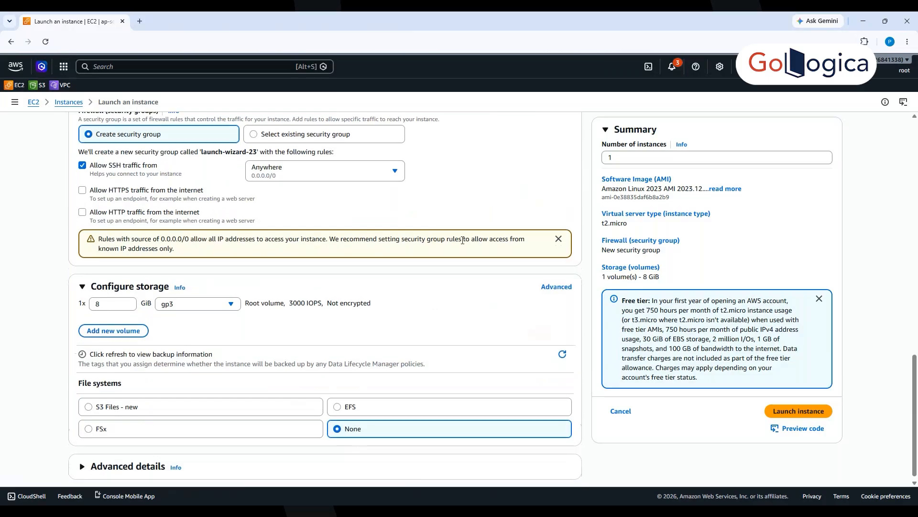
{"action": "scroll", "coordinate": [464, 249], "scroll_direction": "up", "scroll_amount": 4}
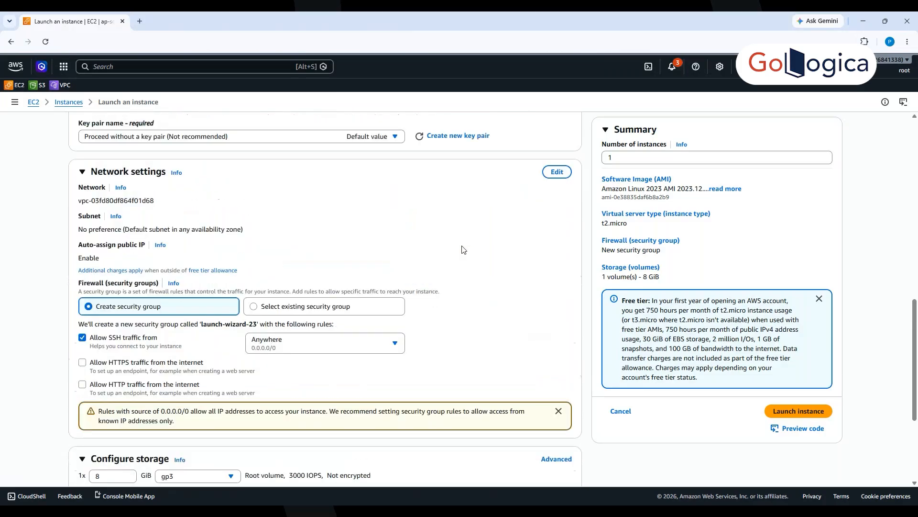
{"action": "scroll", "coordinate": [463, 249], "scroll_direction": "up", "scroll_amount": 1}
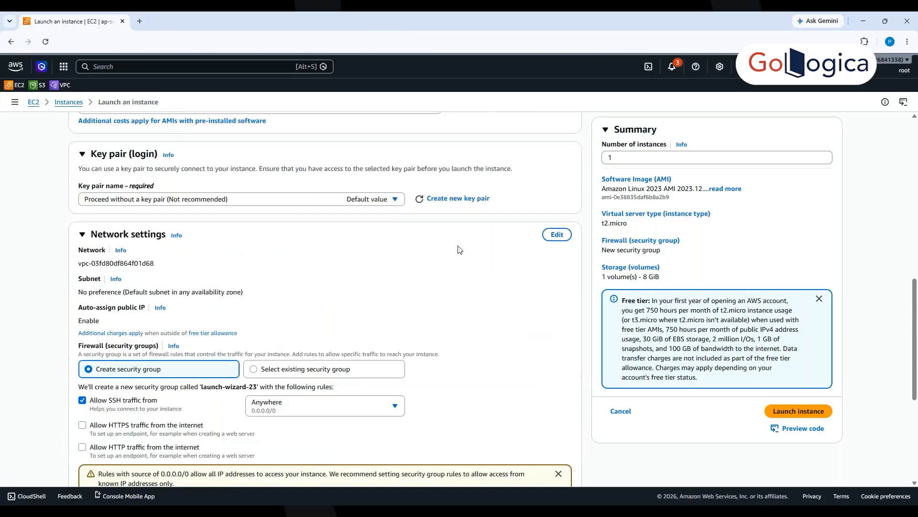
{"action": "left_click", "coordinate": [798, 412]}
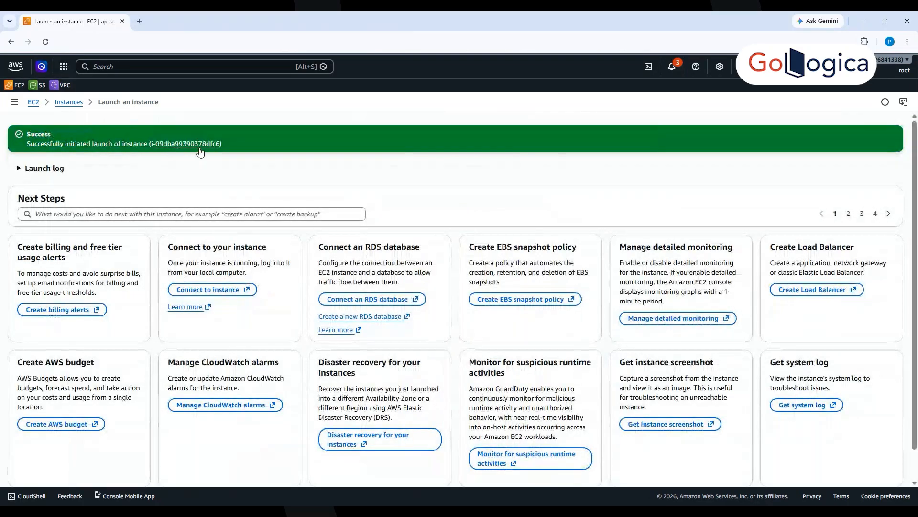
Select the monitoring instance in the Instances list and connect to it with EC2 Instance Connect over its public IP.
{"action": "left_click", "coordinate": [194, 145]}
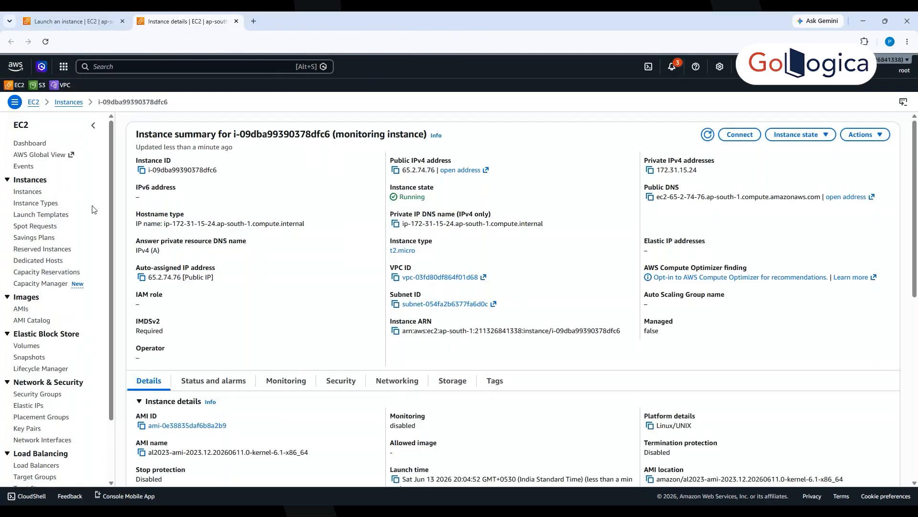
{"action": "left_click", "coordinate": [25, 194]}
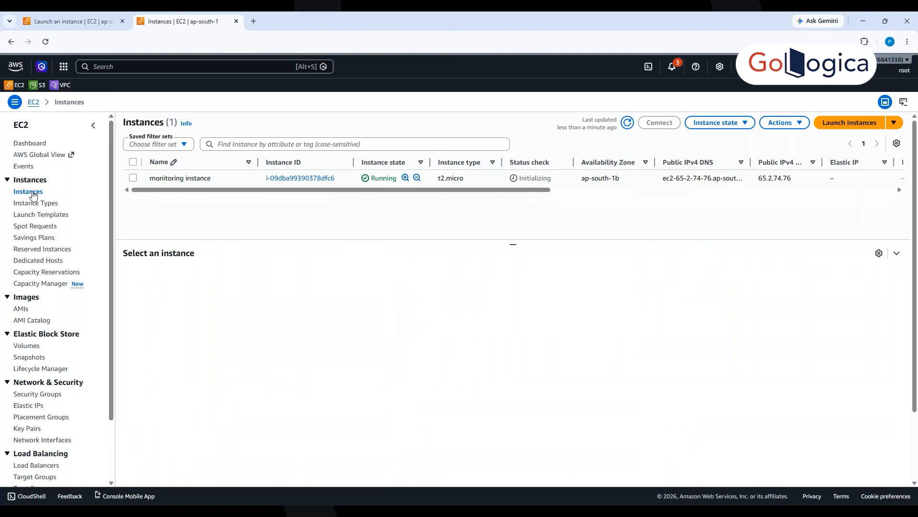
{"action": "left_click", "coordinate": [134, 180]}
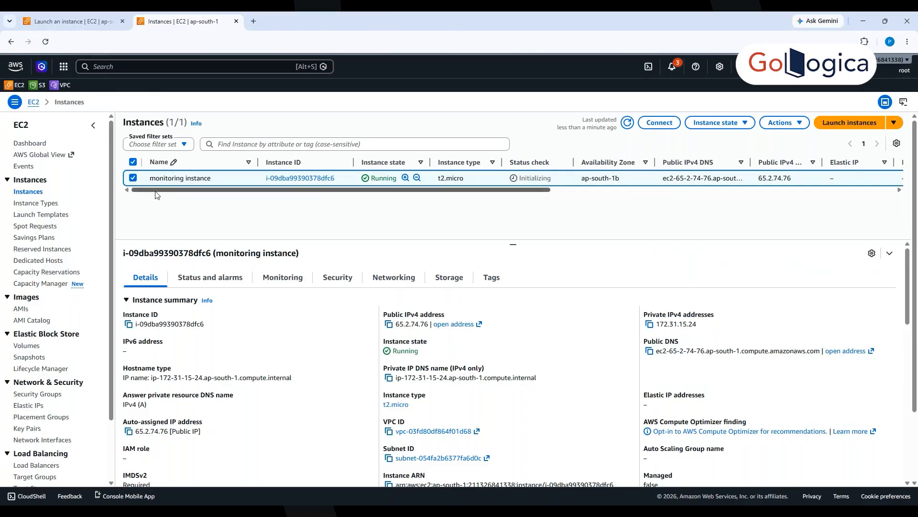
{"action": "left_click", "coordinate": [660, 123]}
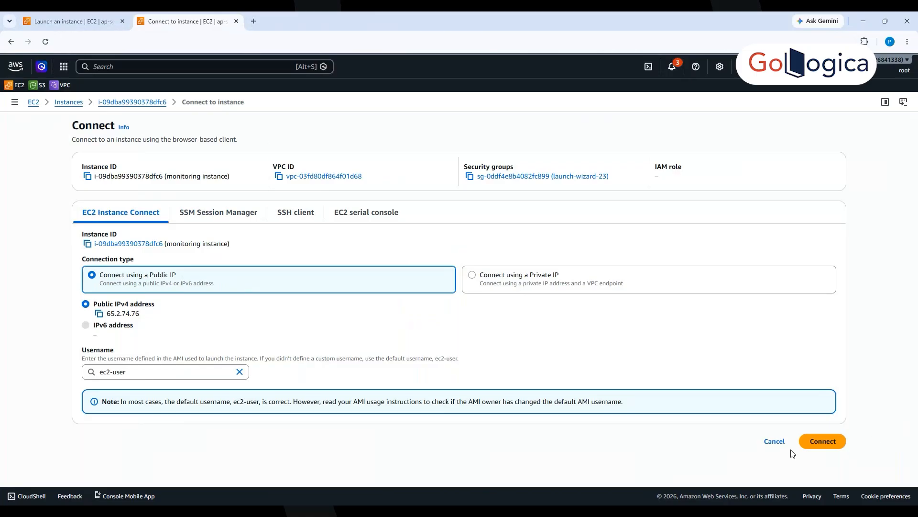
{"action": "left_click", "coordinate": [808, 441]}
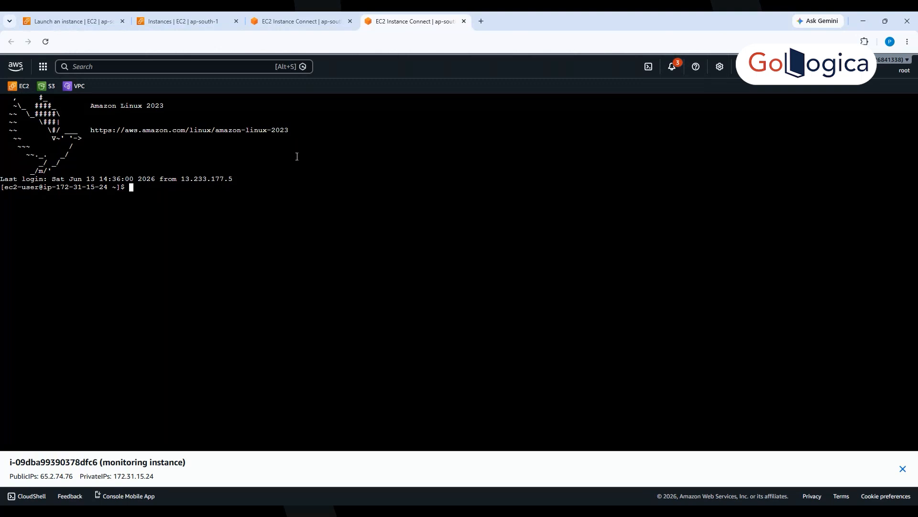
Check both terminal sessions of the instance and run top in the second one.
{"action": "left_click", "coordinate": [299, 22]}
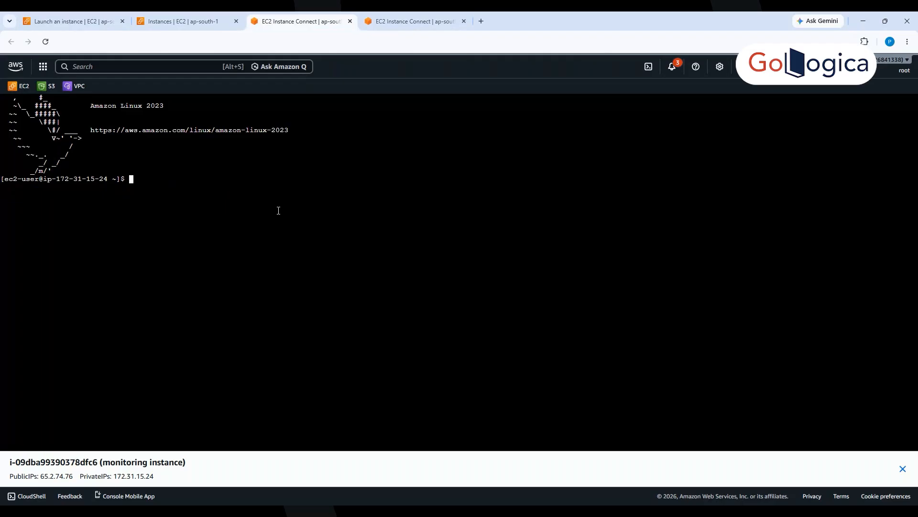
{"action": "left_click", "coordinate": [418, 24]}
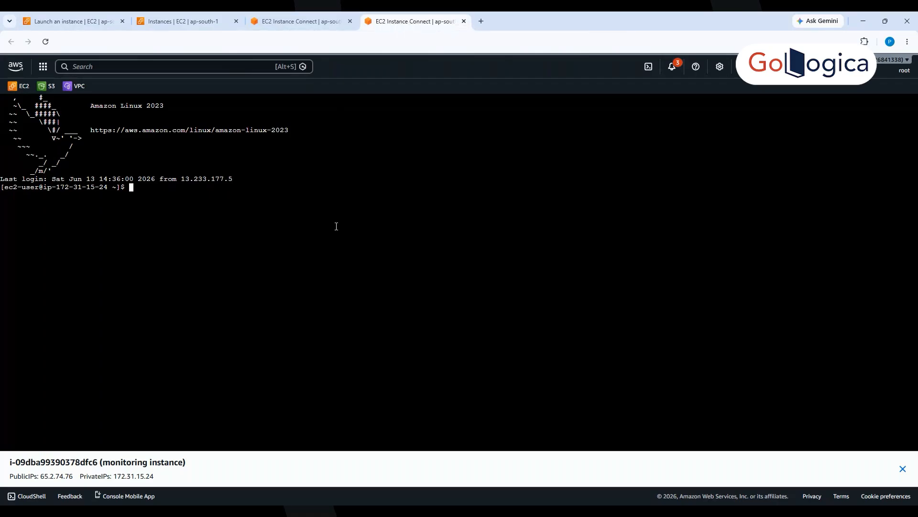
{"action": "type", "text": "top"}
{"action": "key", "text": "Return"}
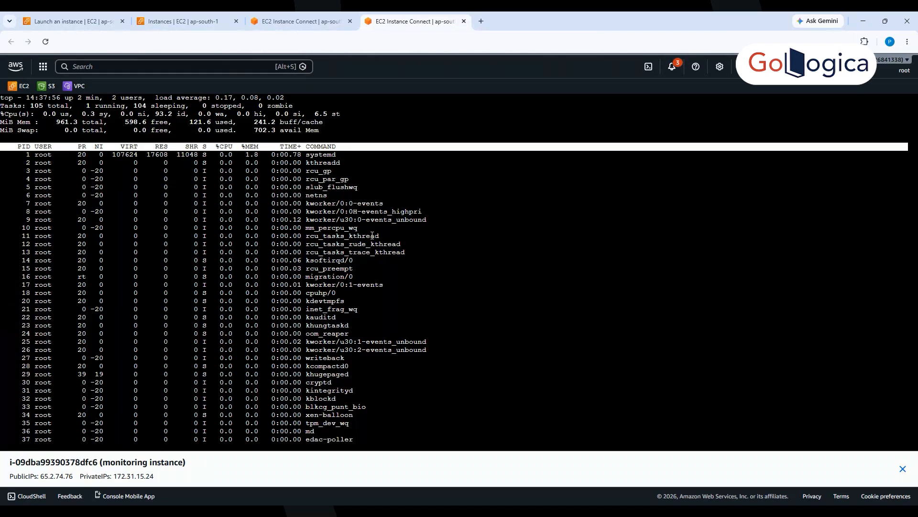
Quit top and try to run htop instead.
{"action": "type", "text": "qht"}
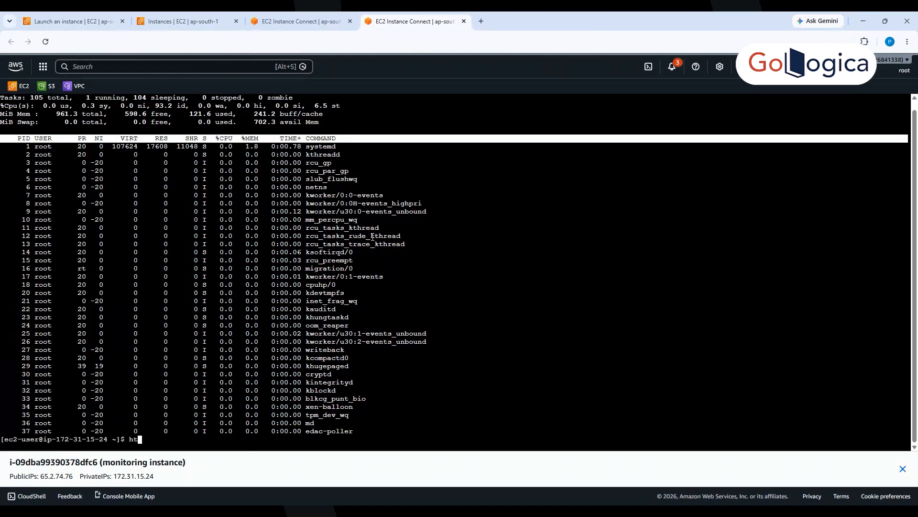
{"action": "type", "text": "op"}
{"action": "key", "text": "Return"}
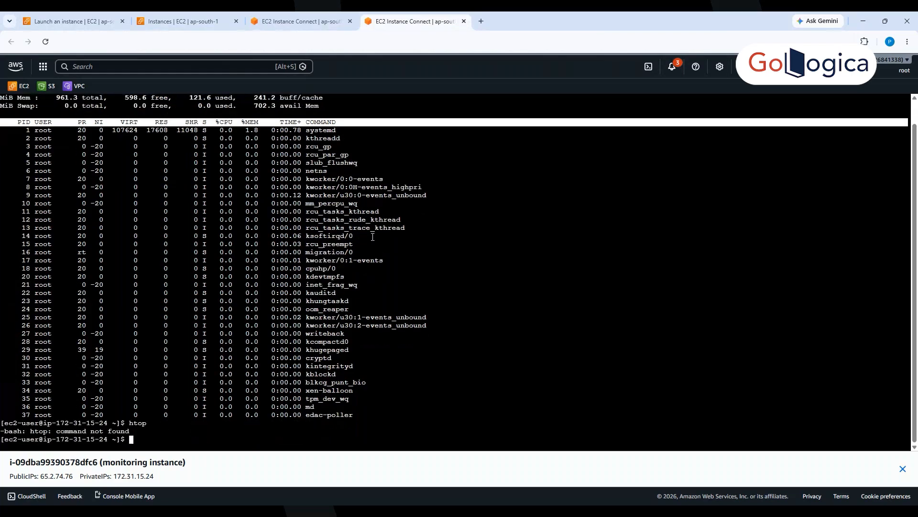
Run top again in the same session and examine the %Cpu(s) user-usage reading.
{"action": "key", "text": "Up"}
{"action": "key", "text": "Up"}
{"action": "key", "text": "Return"}
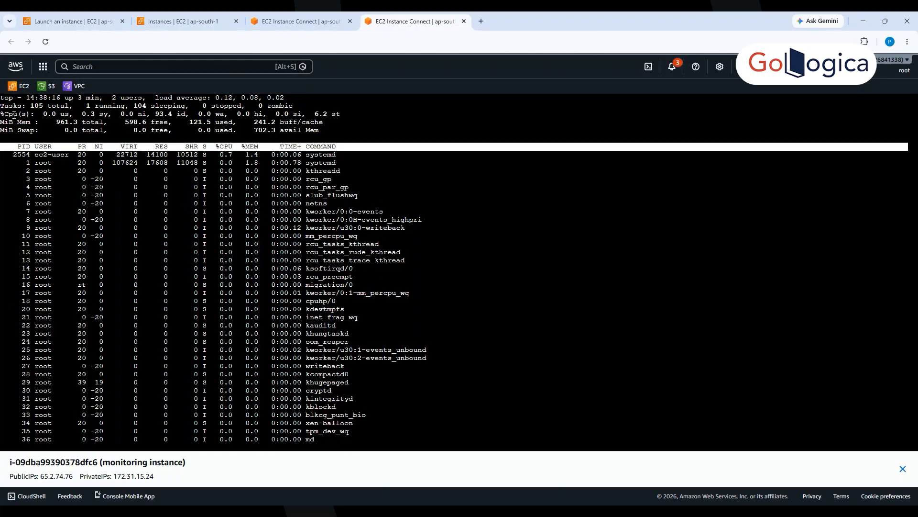
{"action": "left_click_drag", "start_coordinate": [5, 115], "coordinate": [72, 113]}
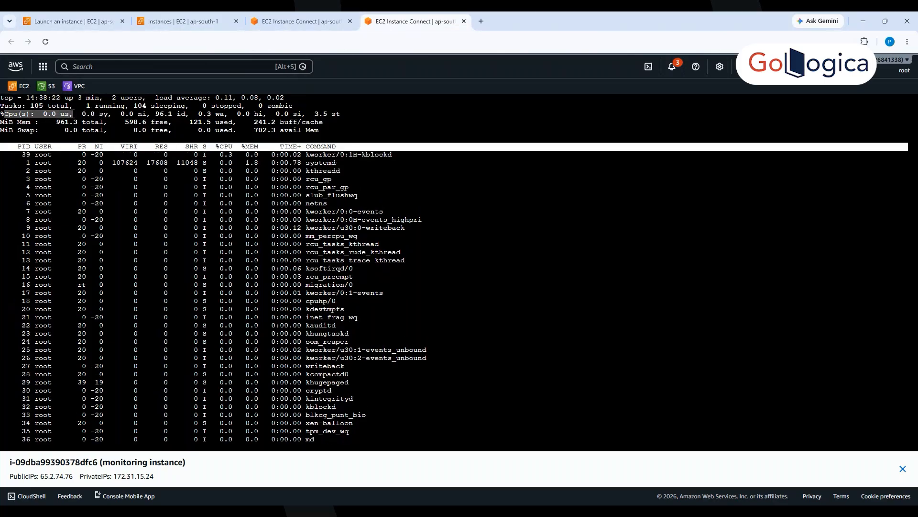
{"action": "left_click", "coordinate": [572, 334]}
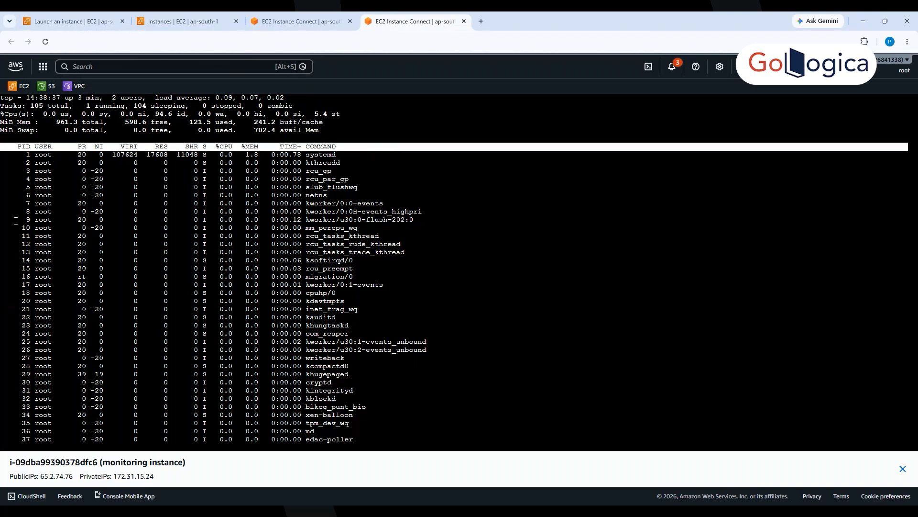
{"action": "left_click_drag", "start_coordinate": [1, 115], "coordinate": [65, 114]}
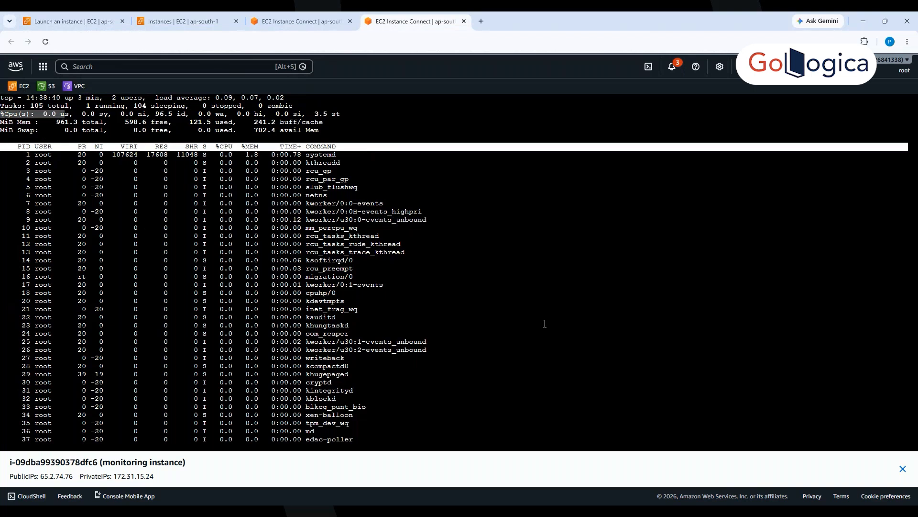
{"action": "left_click", "coordinate": [491, 287]}
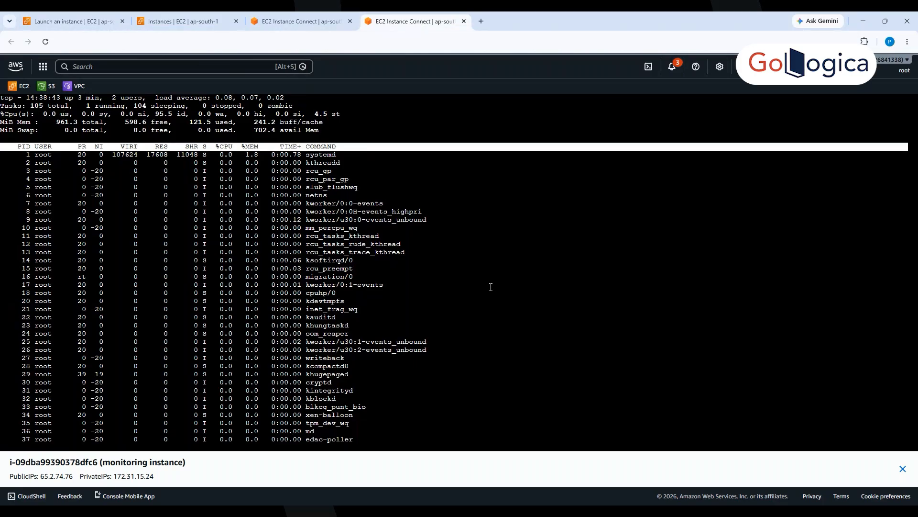
In the first terminal session, install the stress package with "sudo yum install stress -y" and clear the screen.
{"action": "left_click", "coordinate": [300, 28]}
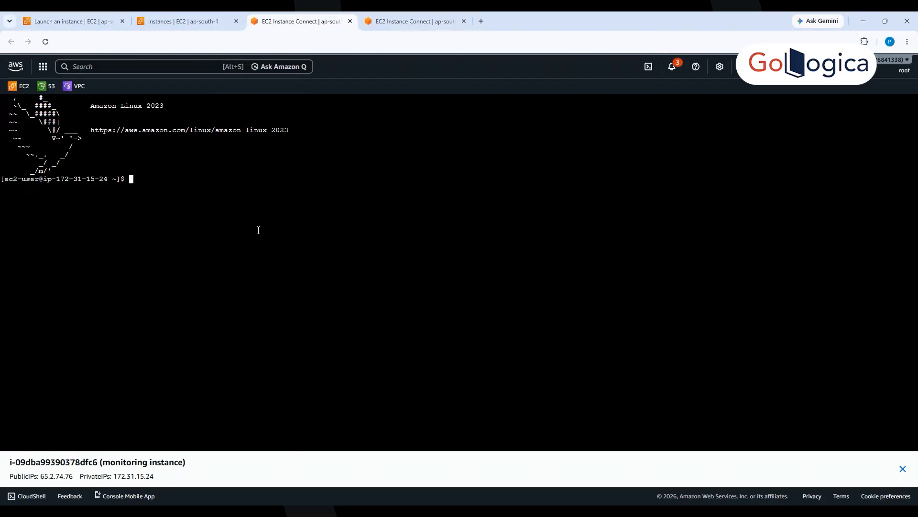
{"action": "type", "text": "sudo yum install stress -y"}
{"action": "key", "text": "Return"}
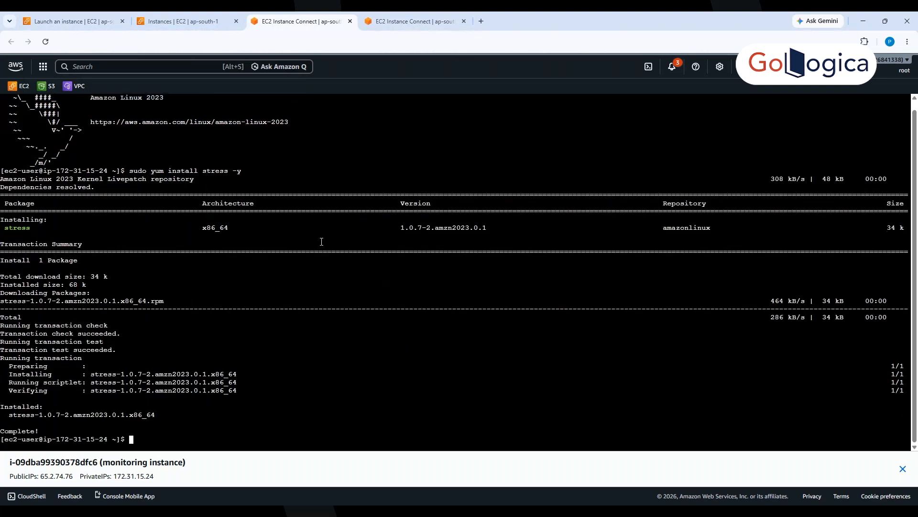
{"action": "type", "text": "clear"}
{"action": "key", "text": "Return"}
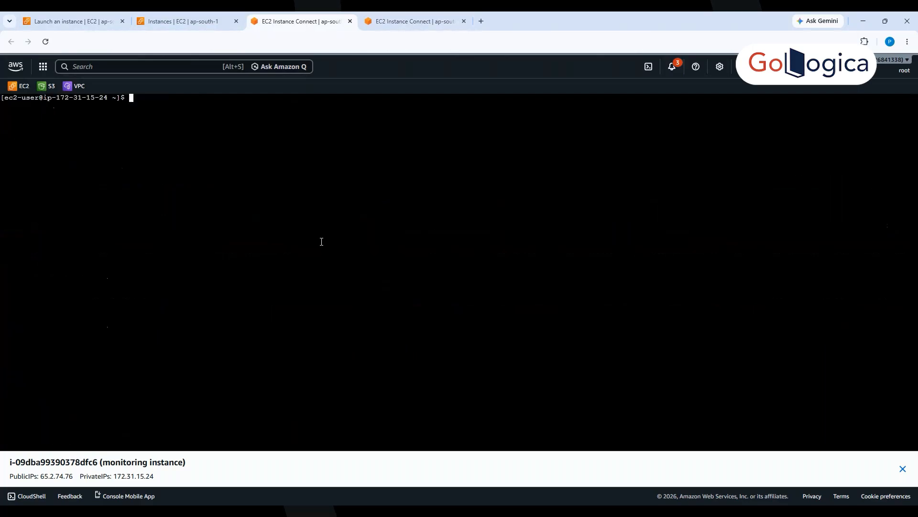
Start a CPU load on the instance with the command "stress --cpu 1 --timeout 150".
{"action": "type", "text": "stress "}
{"action": "type", "text": "--cpu"}
{"action": "type", "text": " 1"}
{"action": "key", "text": "BackSpace"}
{"action": "type", "text": "1 --timeout"}
{"action": "type", "text": "150"}
{"action": "left_click_drag", "start_coordinate": [238, 99], "coordinate": [248, 98]}
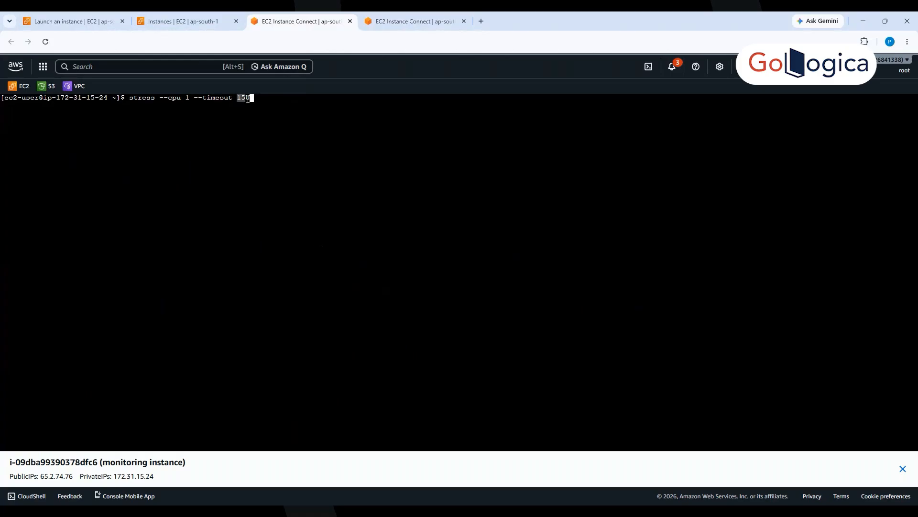
{"action": "left_click", "coordinate": [258, 117]}
{"action": "double_click", "coordinate": [188, 98]}
{"action": "left_click", "coordinate": [266, 101]}
{"action": "key", "text": "Return"}
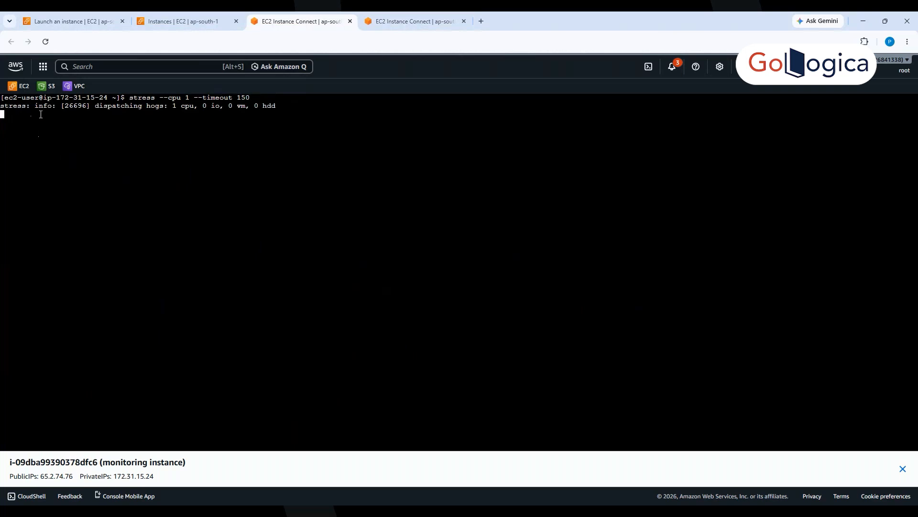
In the second terminal session, examine the %Cpu(s) user-usage reading in top while the stress load runs.
{"action": "left_click", "coordinate": [405, 17]}
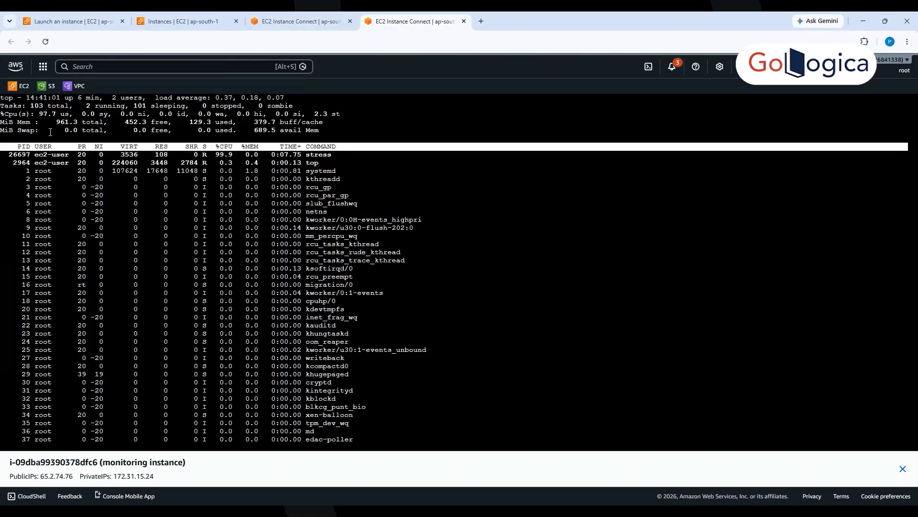
{"action": "left_click_drag", "start_coordinate": [38, 114], "coordinate": [66, 117]}
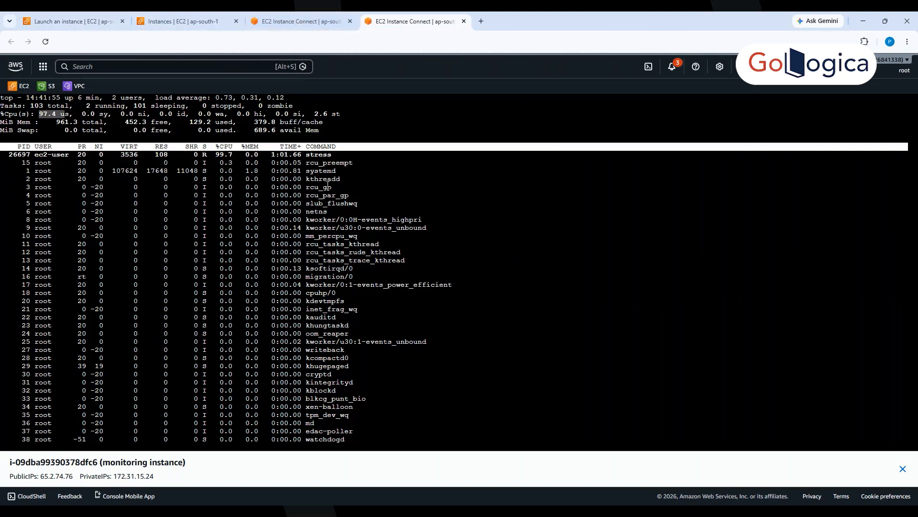
Stop the running stress command in the first terminal session and check the CPU usage in the session running top.
{"action": "left_click", "coordinate": [270, 22]}
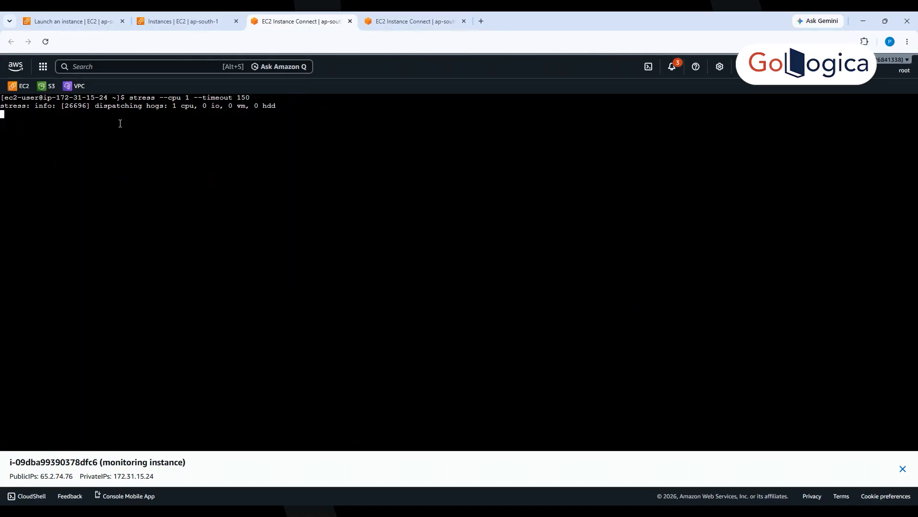
{"action": "key", "text": "ctrl+c"}
{"action": "left_click", "coordinate": [415, 21]}
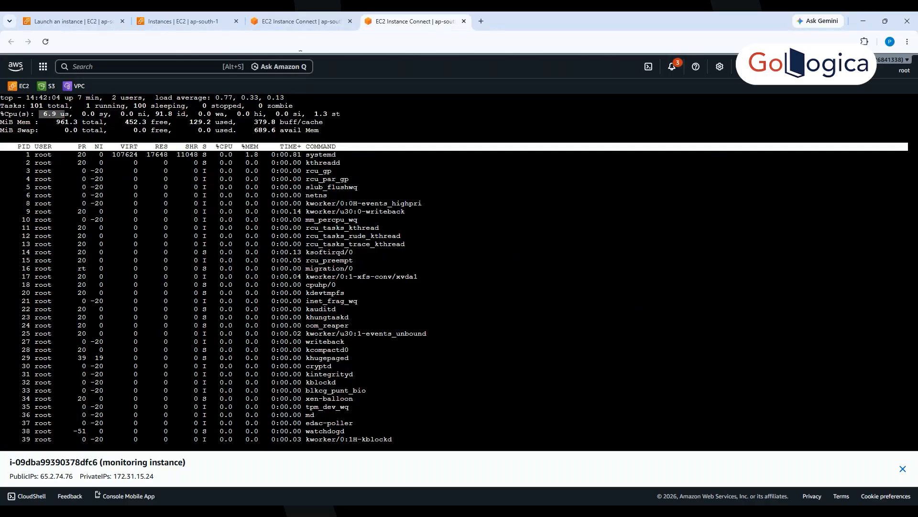
Review the stopped stress session and the EC2 instance page, and re-examine the %Cpu(s) user-usage reading in top.
{"action": "left_click", "coordinate": [294, 21]}
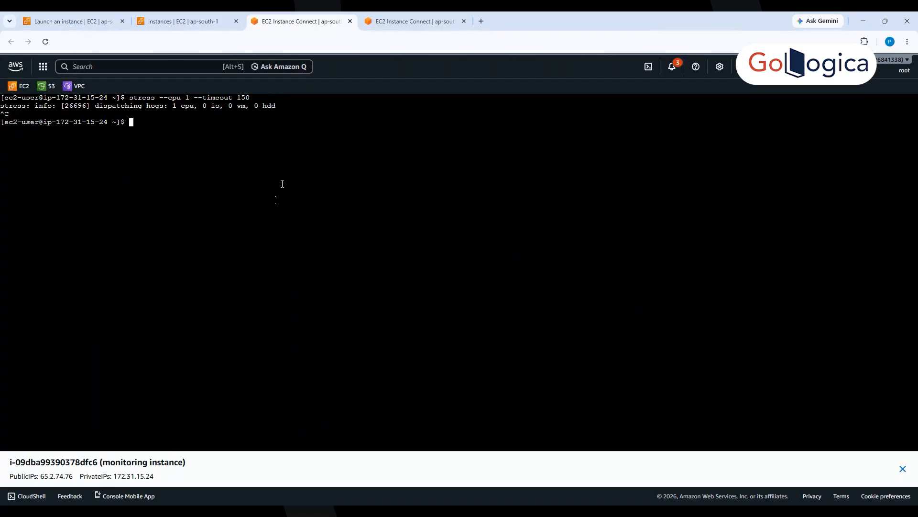
{"action": "left_click", "coordinate": [199, 22]}
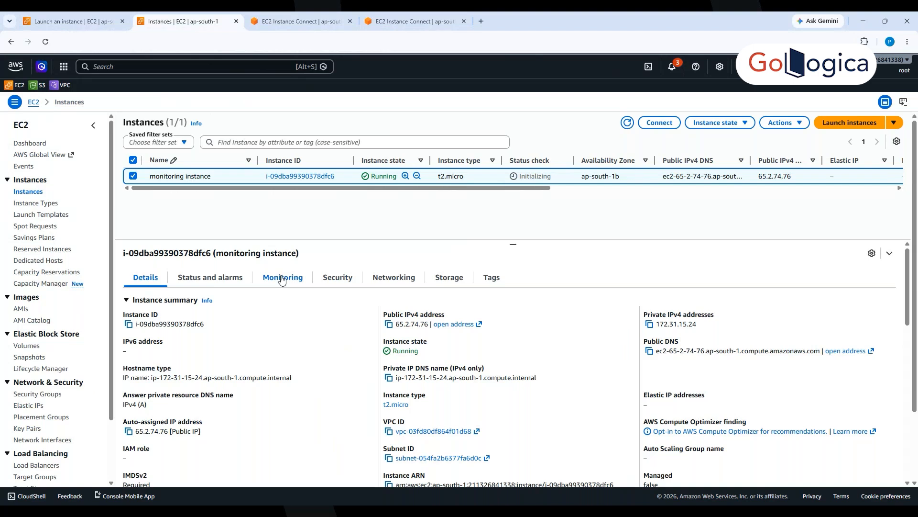
{"action": "left_click", "coordinate": [296, 21]}
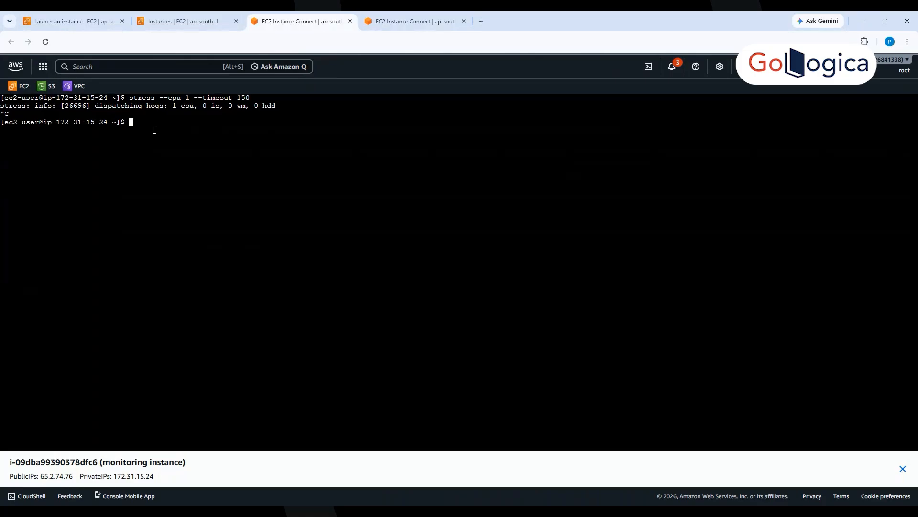
{"action": "left_click", "coordinate": [411, 23]}
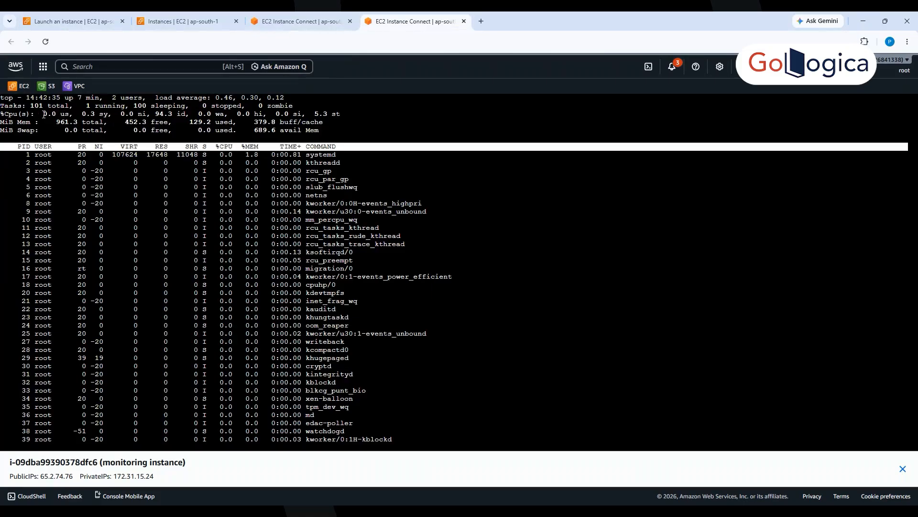
{"action": "left_click_drag", "start_coordinate": [53, 114], "coordinate": [65, 114]}
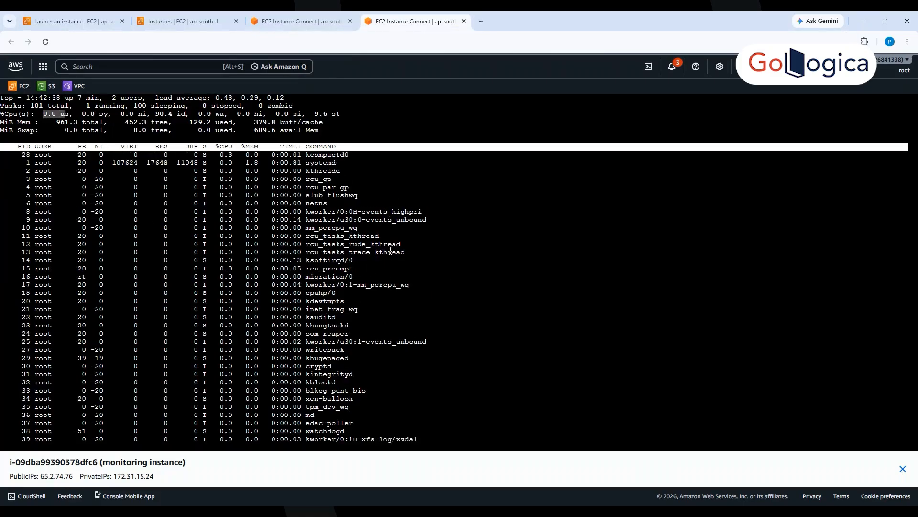
Show the monitoring metrics of the monitoring instance in the EC2 console and examine its CPU utilization (%) graph.
{"action": "left_click", "coordinate": [287, 14]}
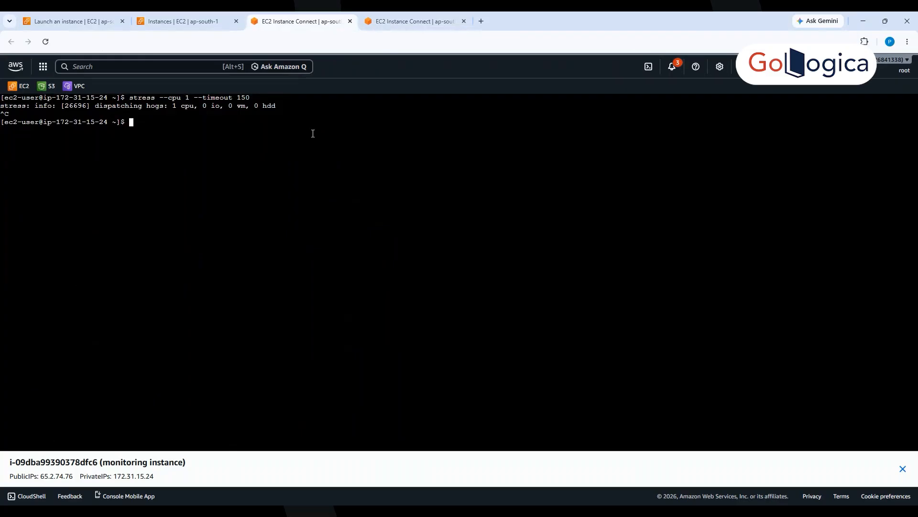
{"action": "left_click", "coordinate": [184, 19]}
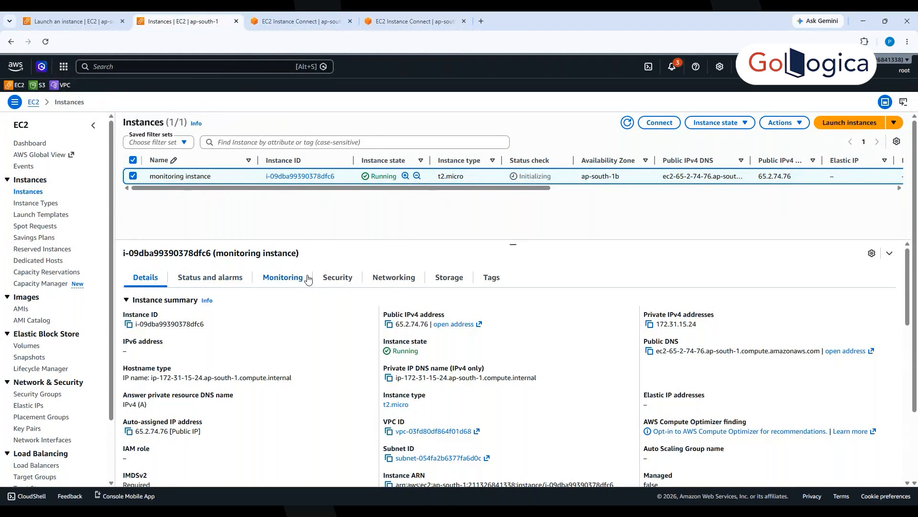
{"action": "left_click", "coordinate": [278, 283]}
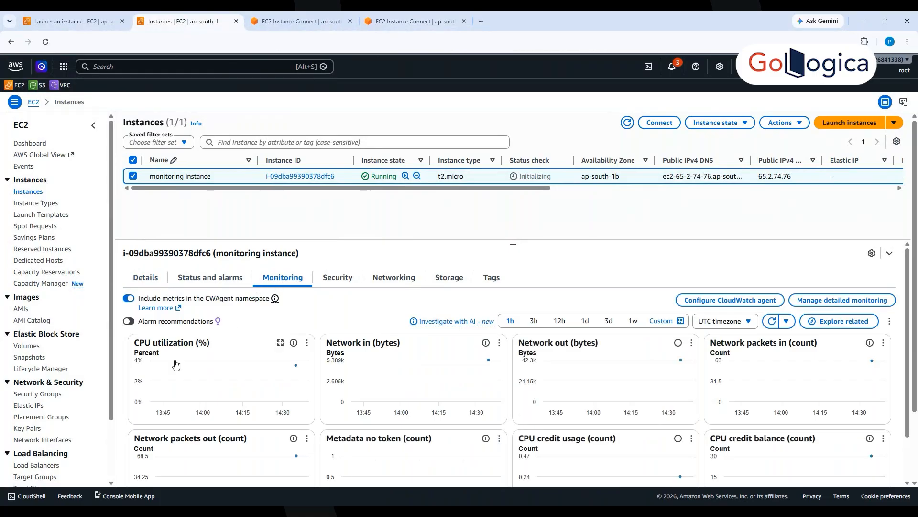
{"action": "left_click_drag", "start_coordinate": [133, 343], "coordinate": [192, 344]}
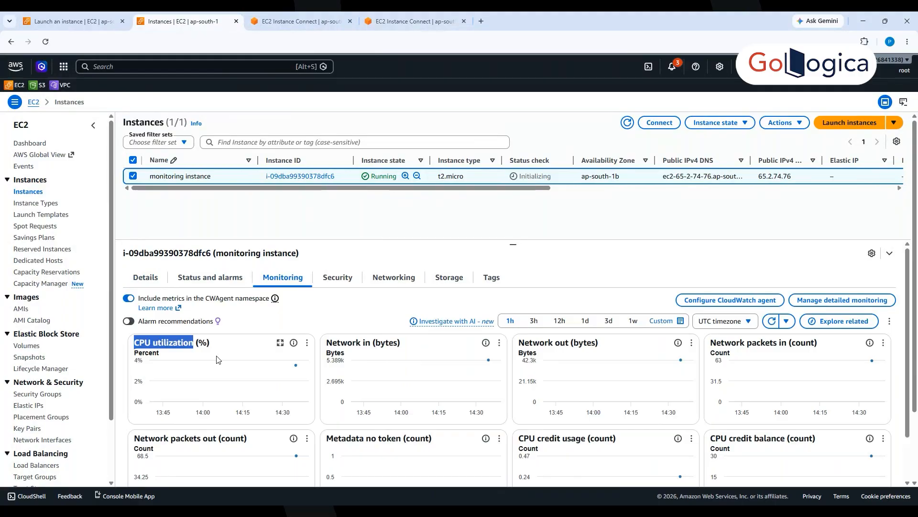